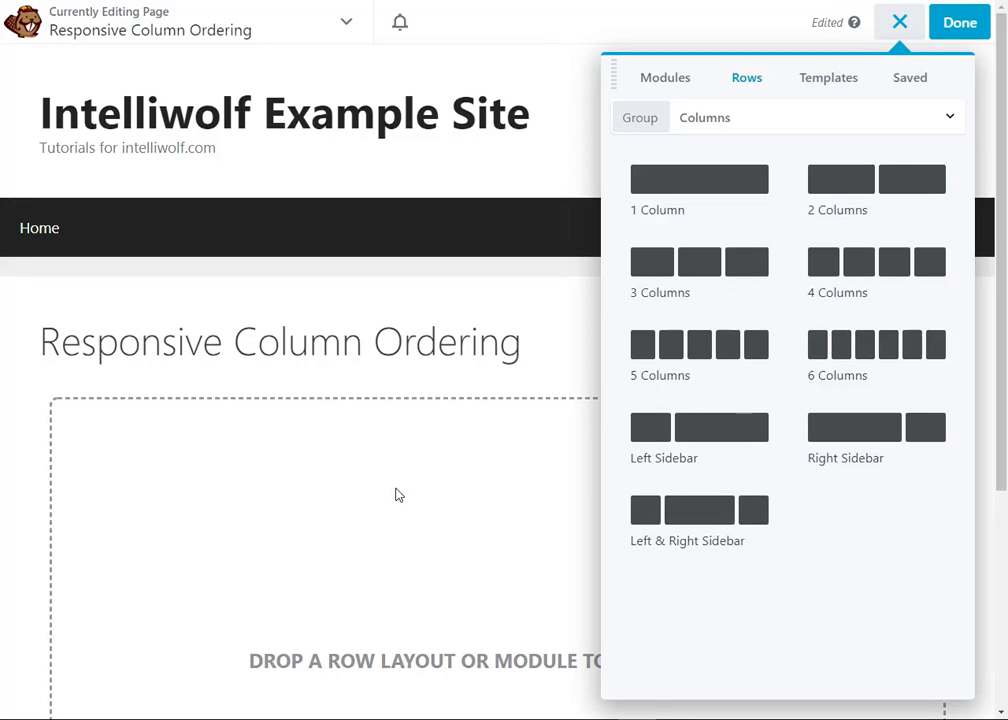
pyautogui.scroll(-3, 387, 489)
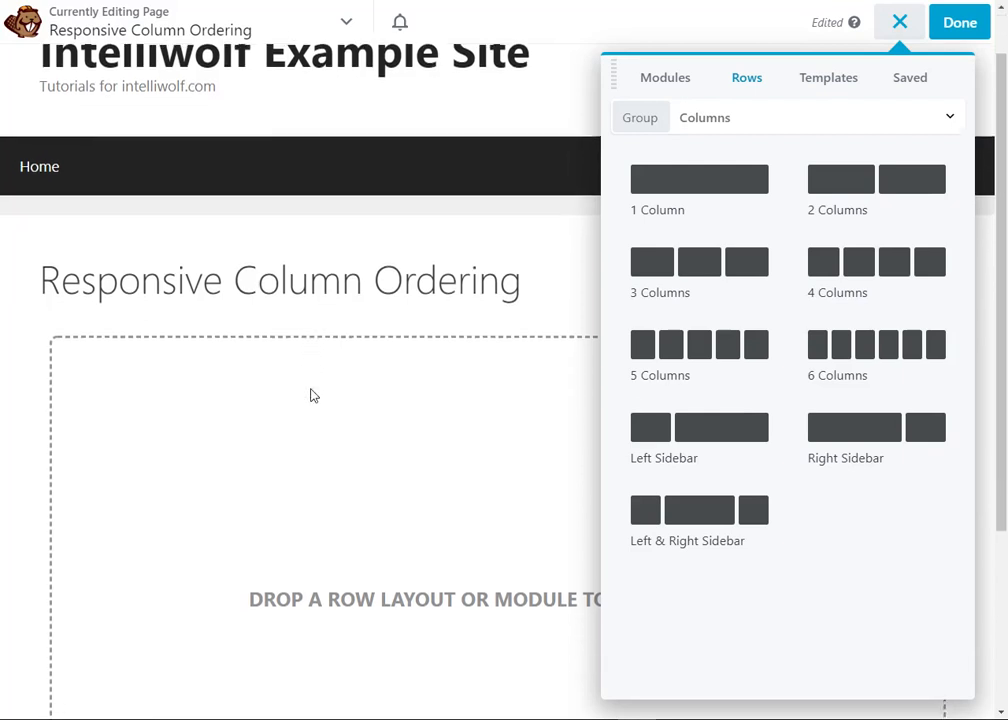
pyautogui.moveTo(876, 178); pyautogui.dragTo(380, 298)
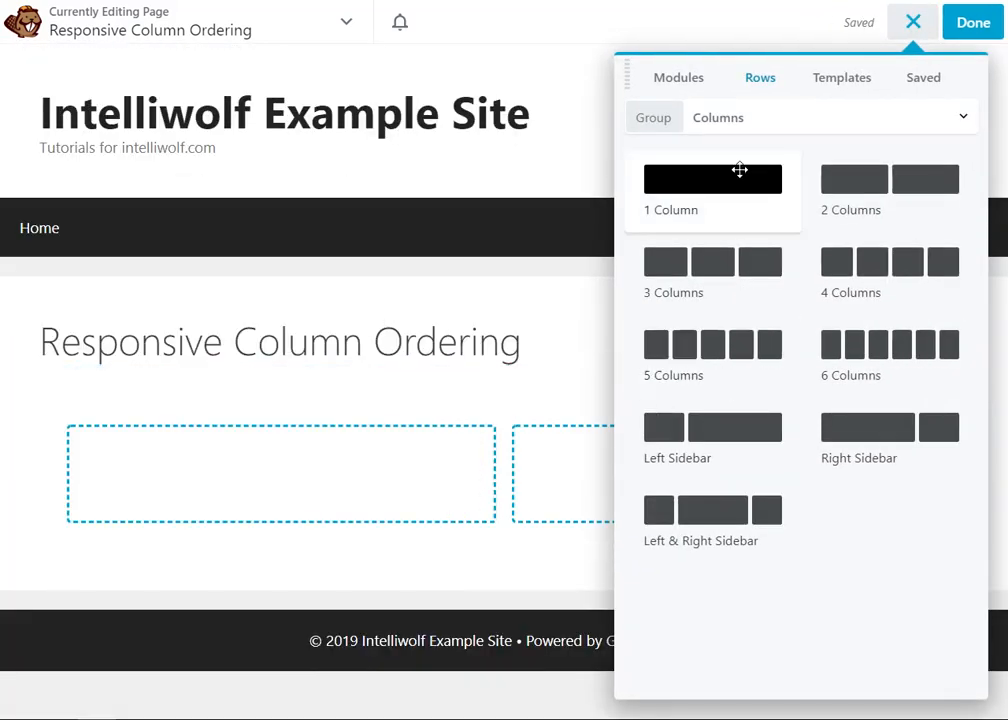
# Place a Text Editor module in the left column filled with a Lorem ipsum paragraph.
pyautogui.click(678, 77)
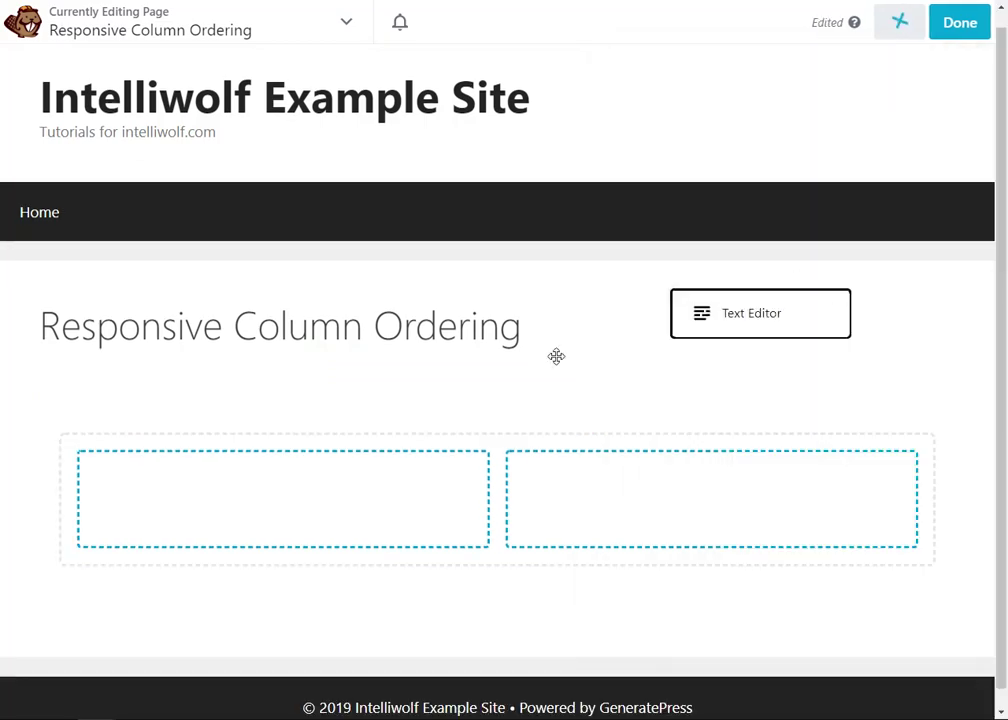
pyautogui.moveTo(880, 301); pyautogui.dragTo(265, 500)
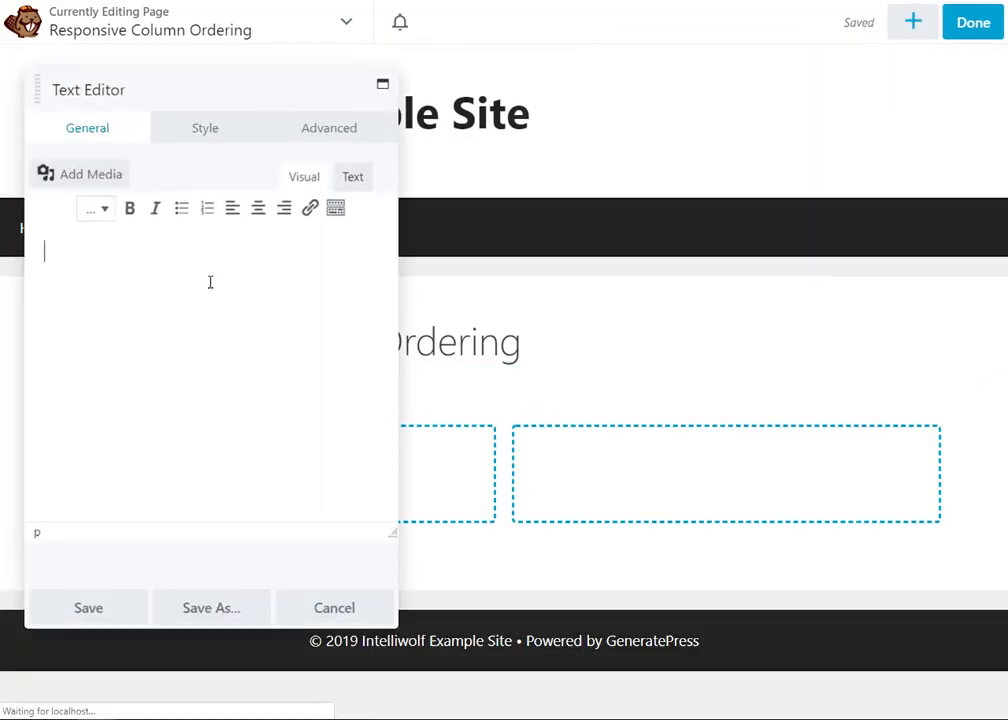
pyautogui.write('Lorem ipsum dolor sit amet, consectetur adipiscing elit. Vivamus in tellus mattis, aliquet nibh a, feugiat mauris. Donec efficitur a est quis euismod. Nam auctor leo non lectus vestibulum efficitur. Nam lacus lacus, viverra sed purus vel, commodo fringilla mi. Cras dui turpis, rhoncus vitae risus id, ultrices blandit lectus.')
pyautogui.click(88, 608)
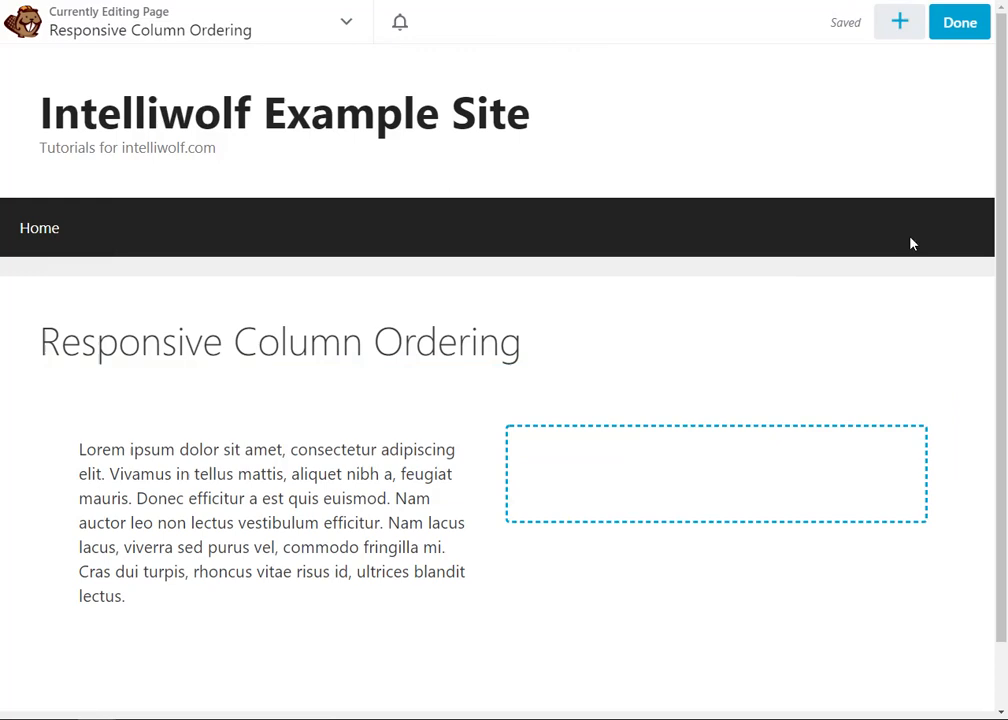
# Place a Photo module showing model.jpg in the right column.
pyautogui.click(900, 22)
pyautogui.moveTo(680, 300); pyautogui.dragTo(694, 517)
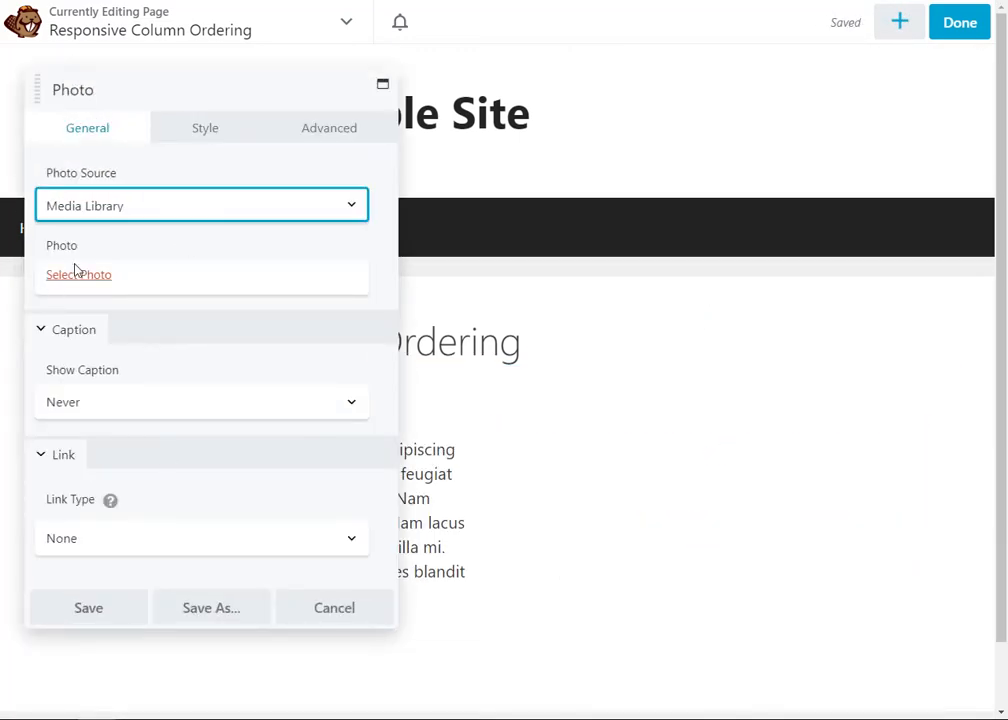
pyautogui.click(77, 275)
pyautogui.click(115, 242)
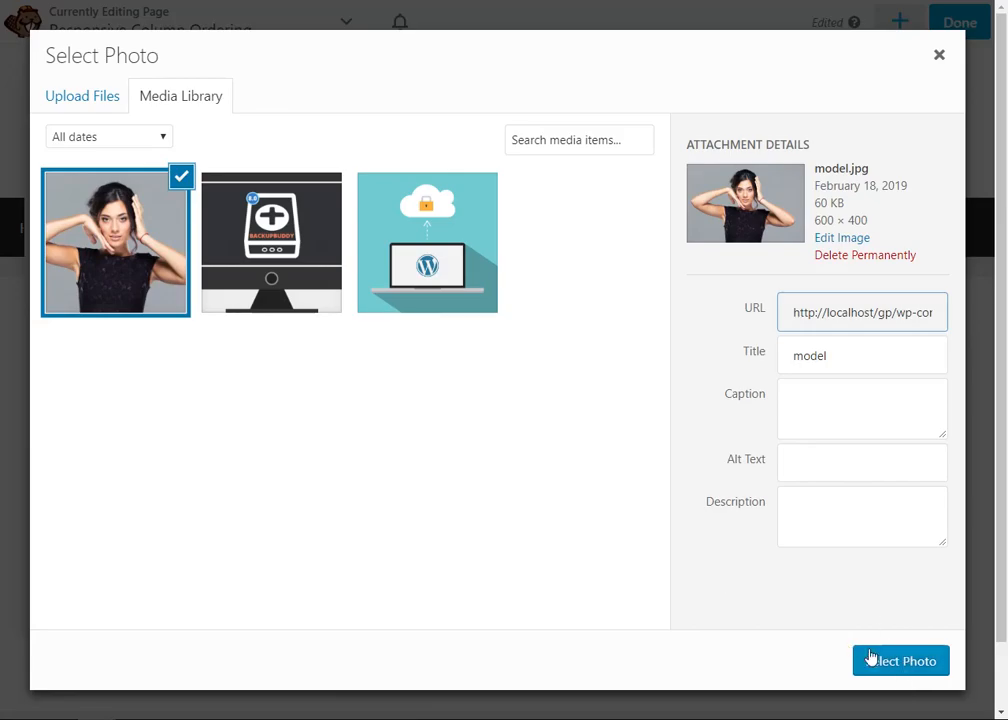
pyautogui.click(900, 661)
pyautogui.click(63, 621)
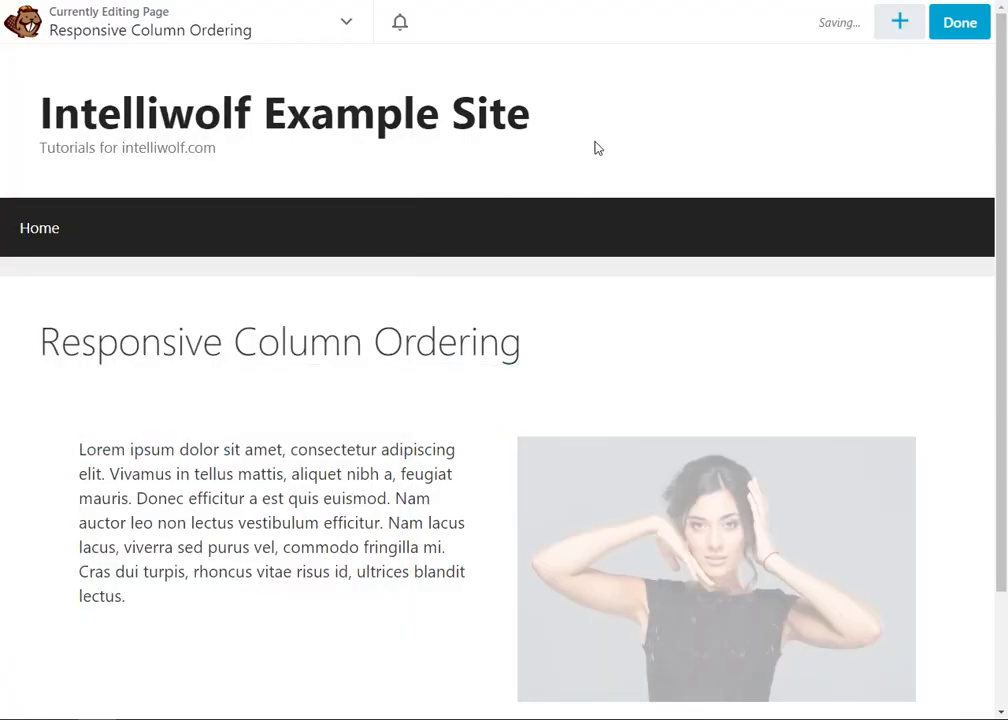
pyautogui.scroll(-3, 593, 148)
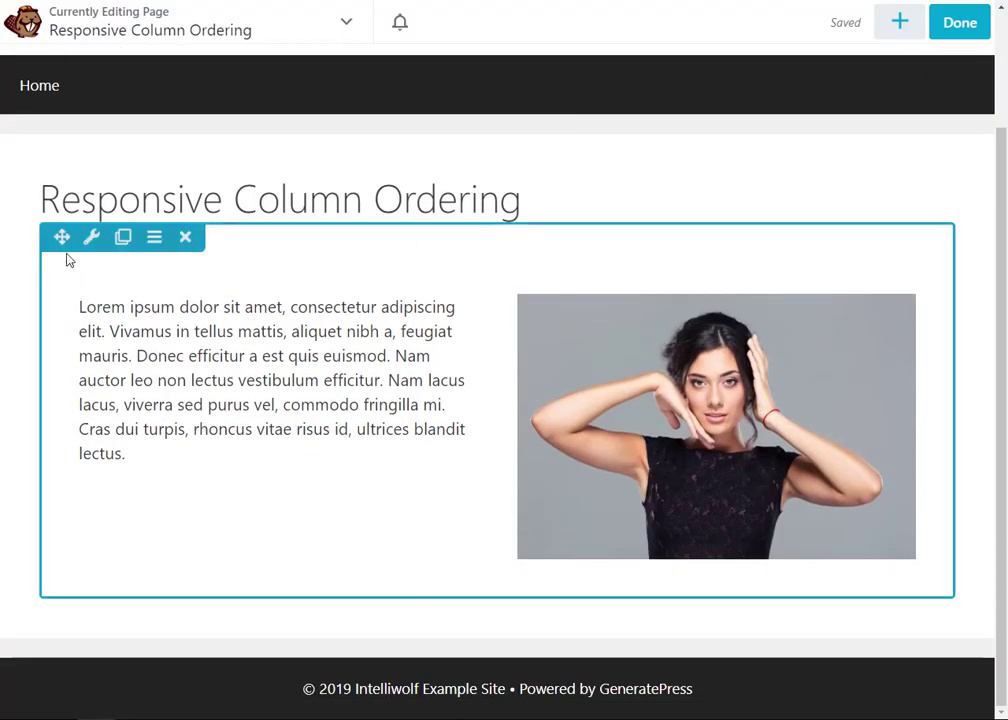
# Duplicate the row and swap the copy so its photo sits left and text right.
pyautogui.click(123, 236)
pyautogui.scroll(-3, 580, 540)
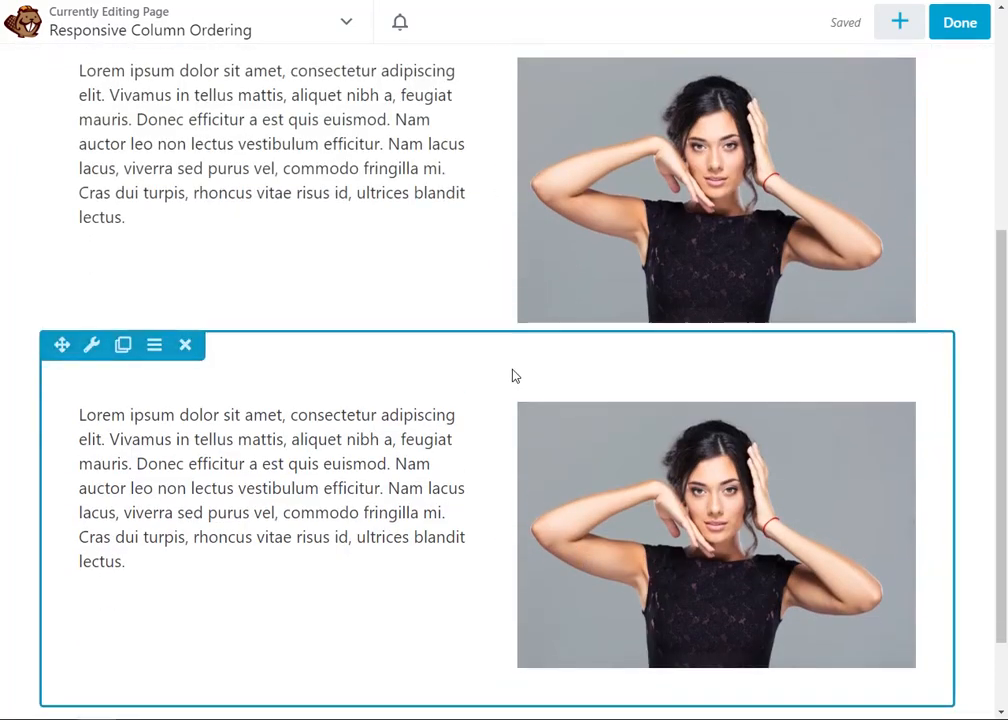
pyautogui.moveTo(522, 400); pyautogui.dragTo(222, 452)
pyautogui.moveTo(278, 533)
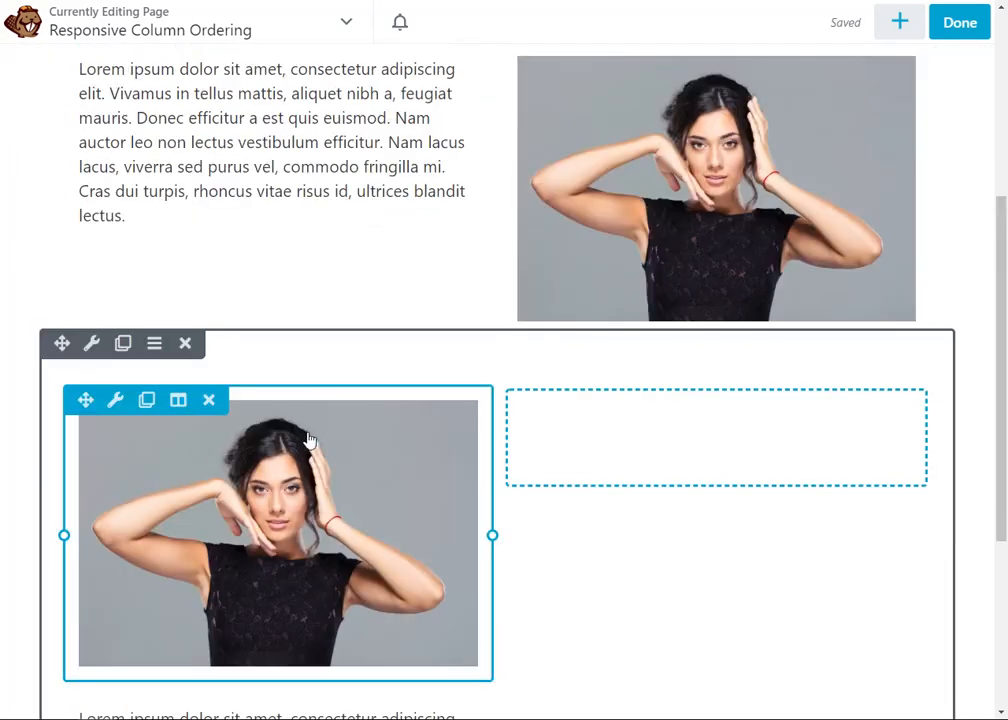
pyautogui.scroll(-1, 308, 438)
pyautogui.moveTo(81, 545)
pyautogui.mouseDown()
pyautogui.moveTo(582, 350)
pyautogui.moveTo(612, 300)
pyautogui.mouseUp()
pyautogui.scroll(3, 714, 489)
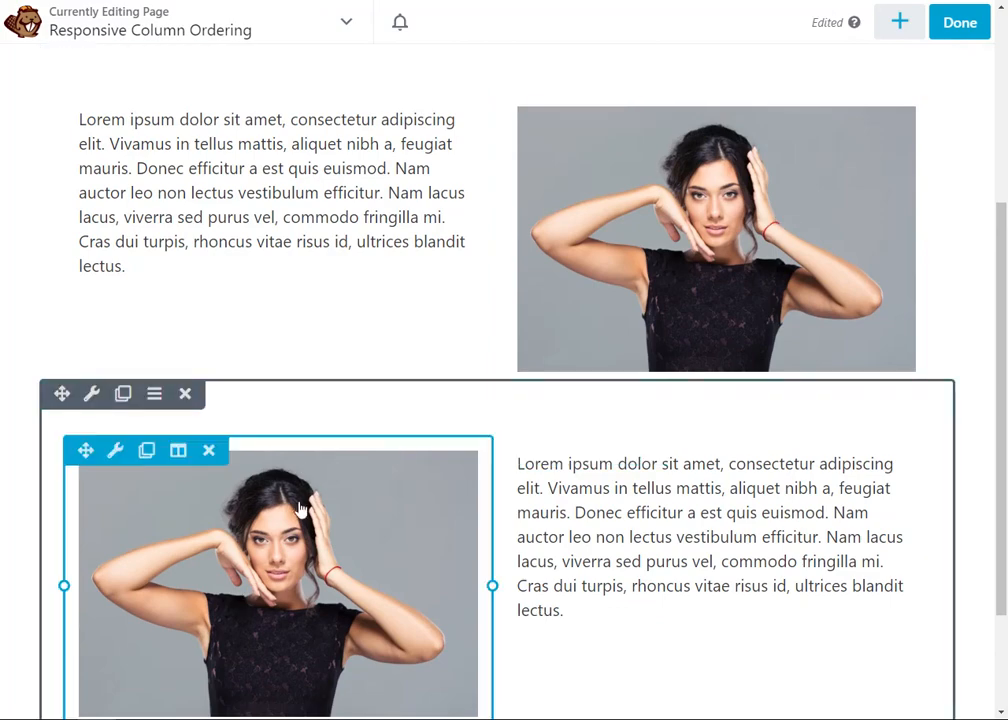
pyautogui.scroll(3, 796, 400)
pyautogui.scroll(-3, 796, 410)
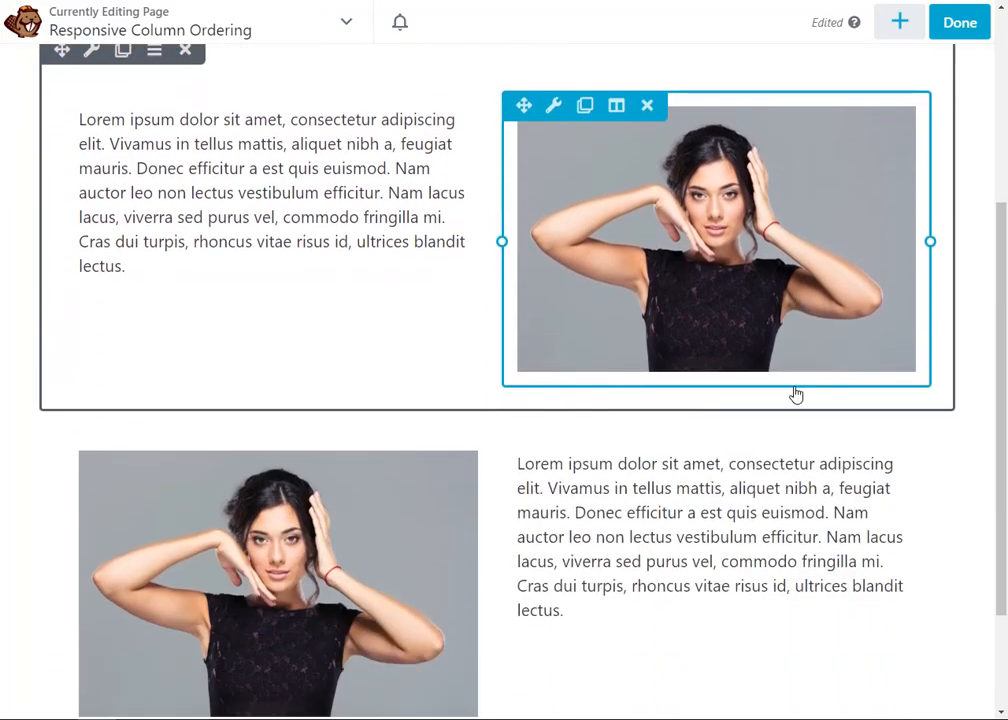
pyautogui.scroll(-2, 400, 350)
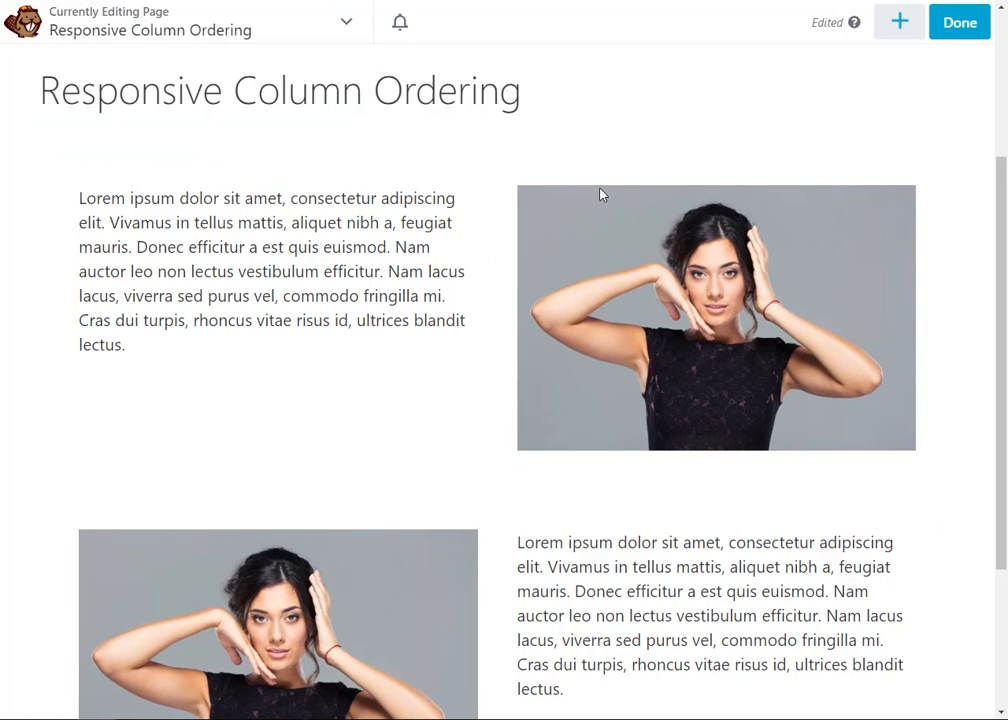
# Enter Responsive Editing and preview the page at mobile width.
pyautogui.press('r')
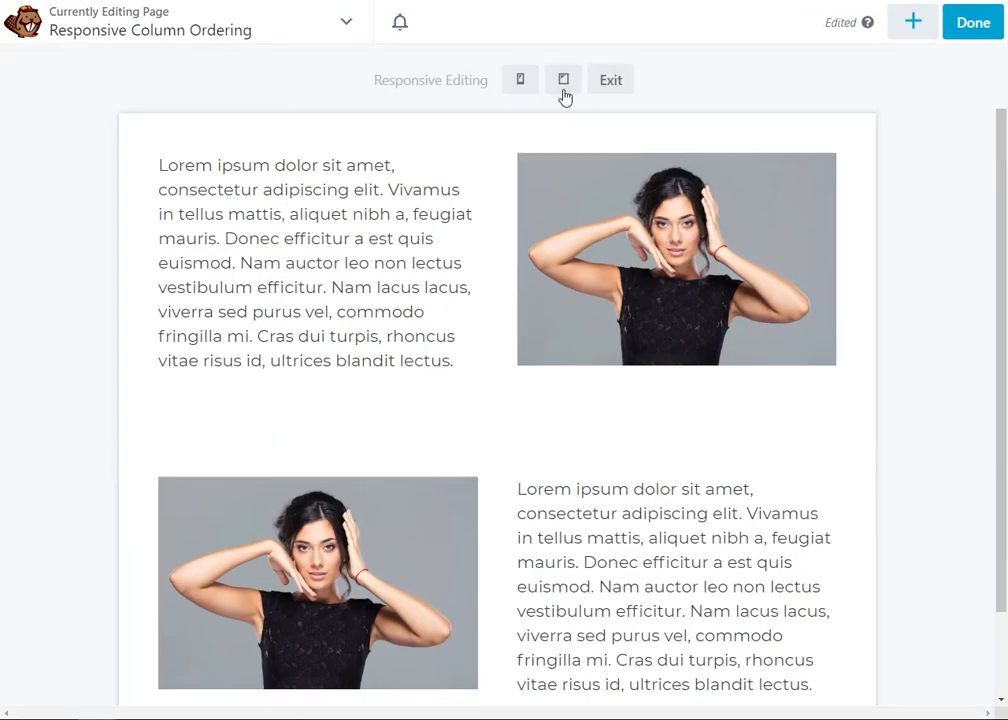
pyautogui.click(520, 80)
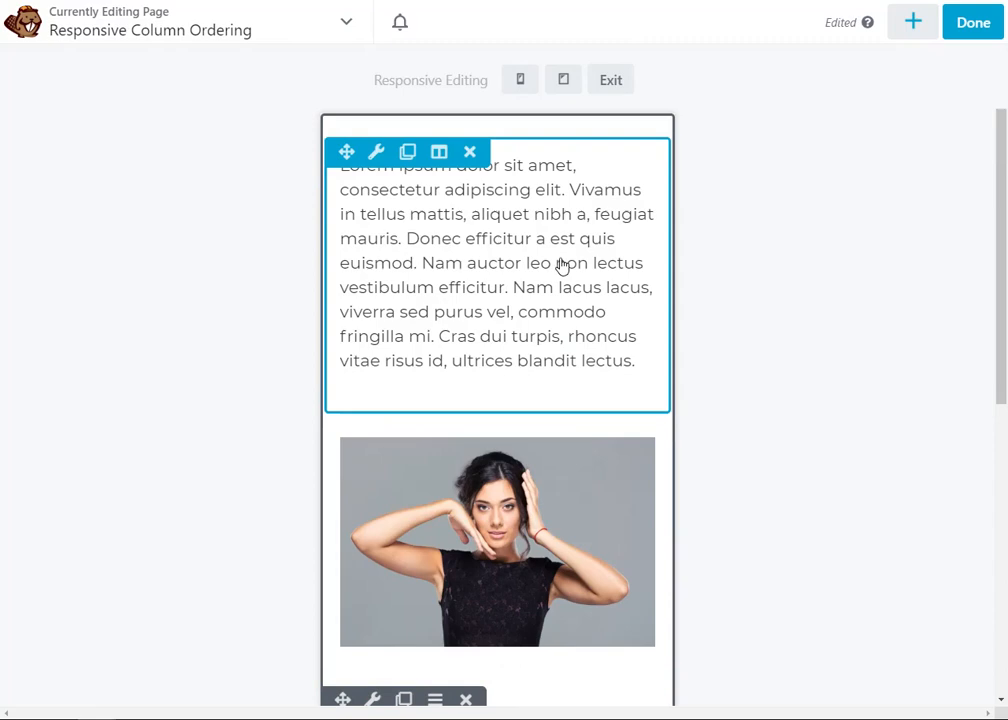
pyautogui.scroll(-4, 562, 263)
pyautogui.scroll(-1, 530, 300)
pyautogui.scroll(-4, 500, 250)
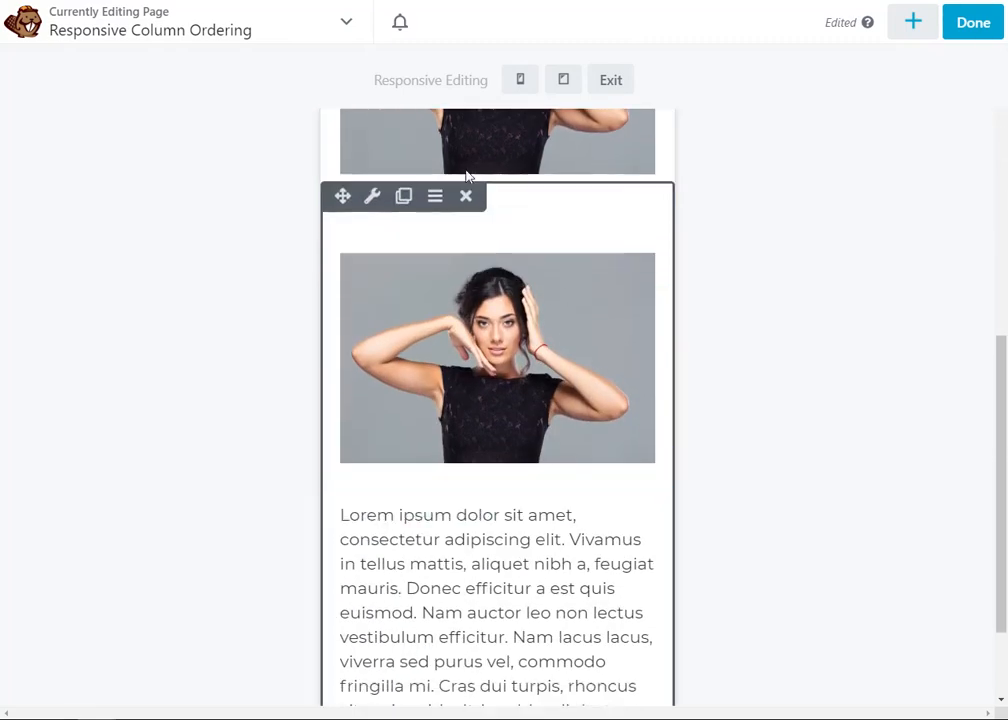
pyautogui.scroll(3, 500, 300)
pyautogui.scroll(-4, 560, 330)
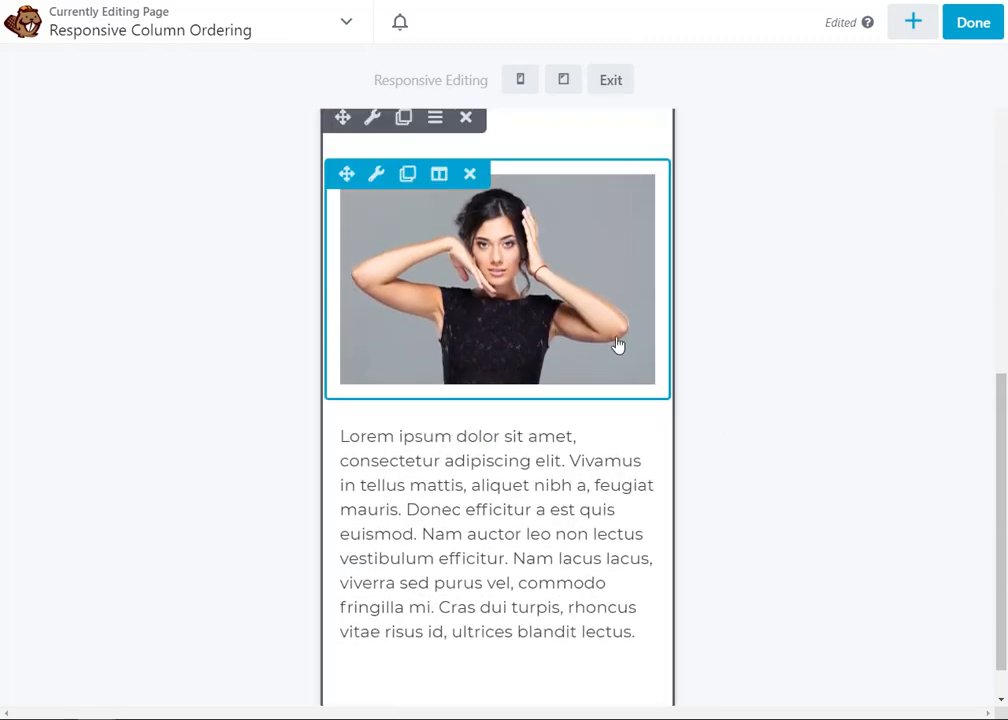
pyautogui.scroll(-4, 617, 345)
pyautogui.scroll(5, 562, 449)
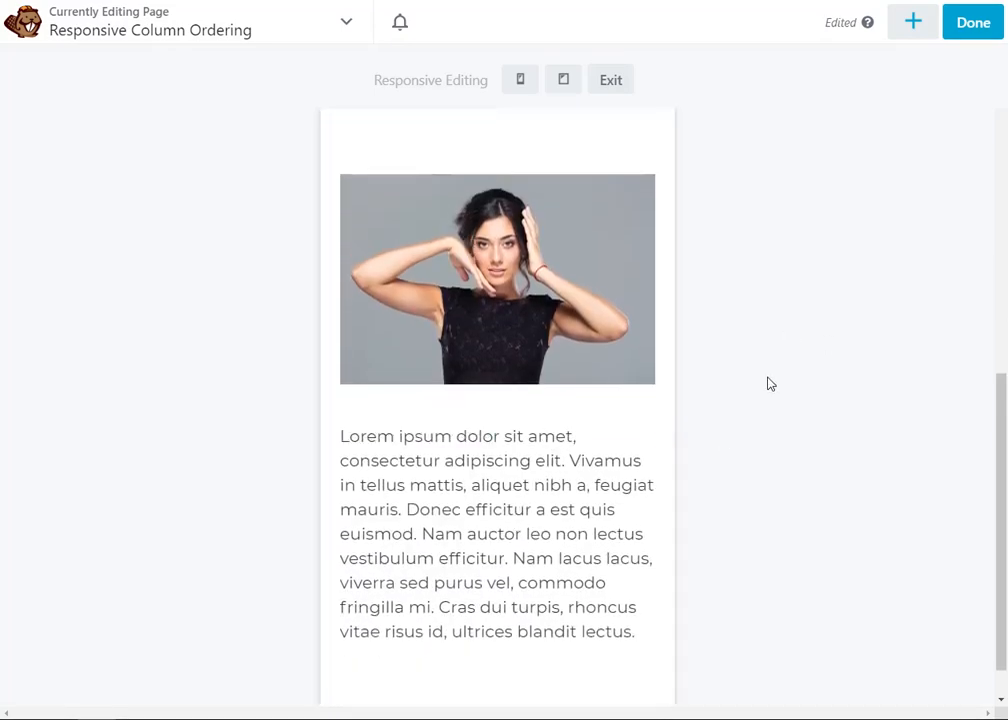
pyautogui.scroll(-5, 770, 380)
pyautogui.scroll(2, 490, 358)
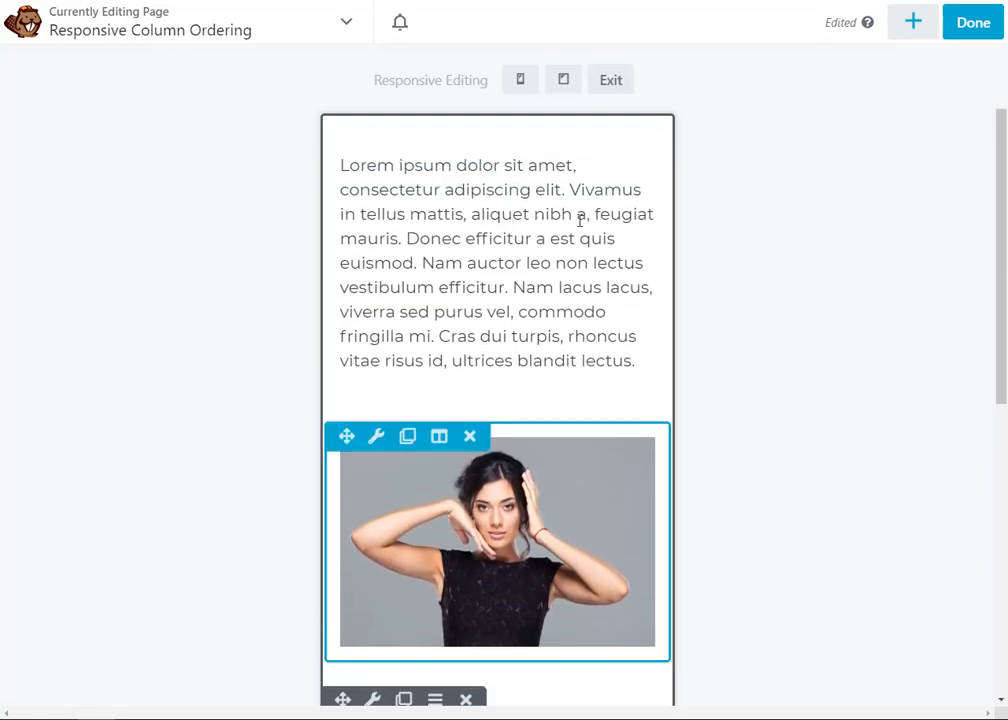
# Set the first row's text column Stacking Order to Reversed in its Advanced settings.
pyautogui.hotkey('ctrl', '+')
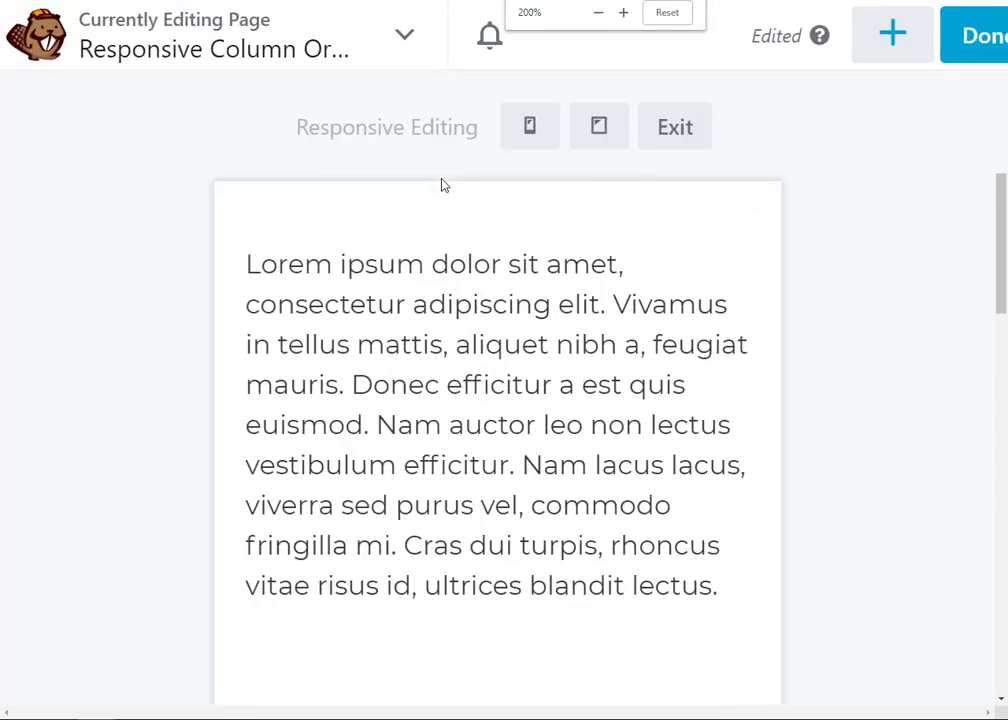
pyautogui.click(403, 243)
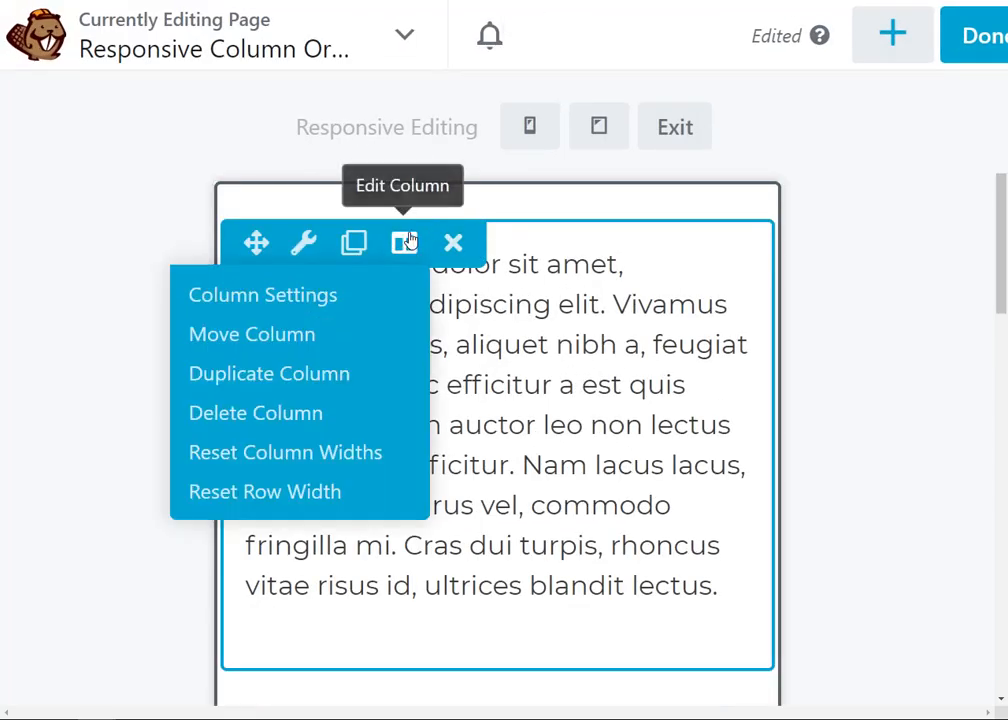
pyautogui.click(212, 295)
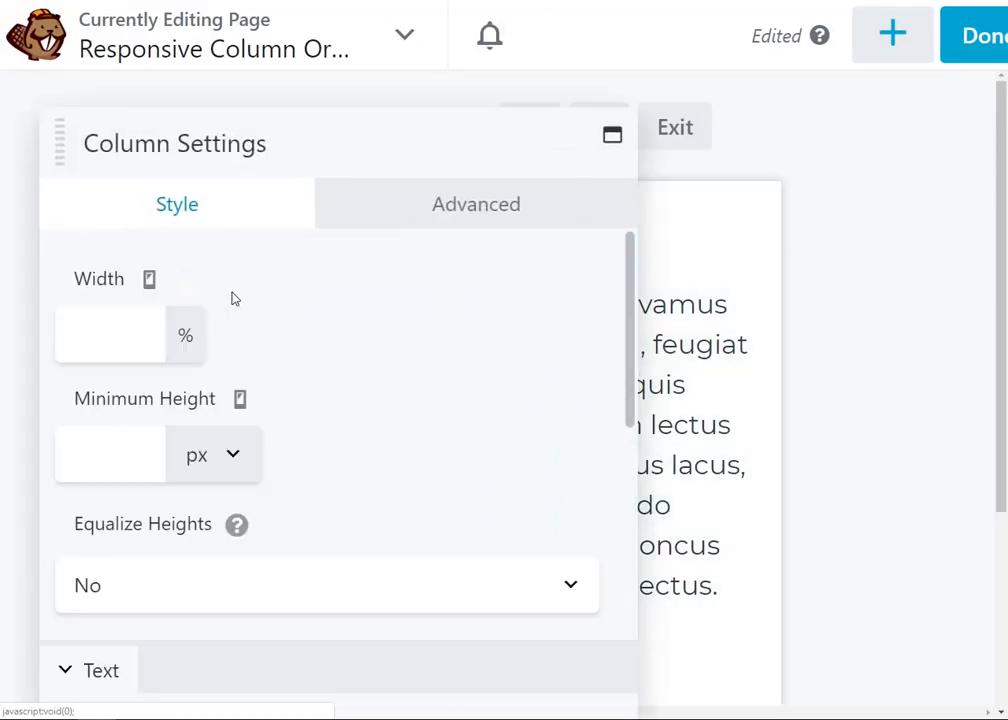
pyautogui.click(530, 202)
pyautogui.scroll(-5, 376, 412)
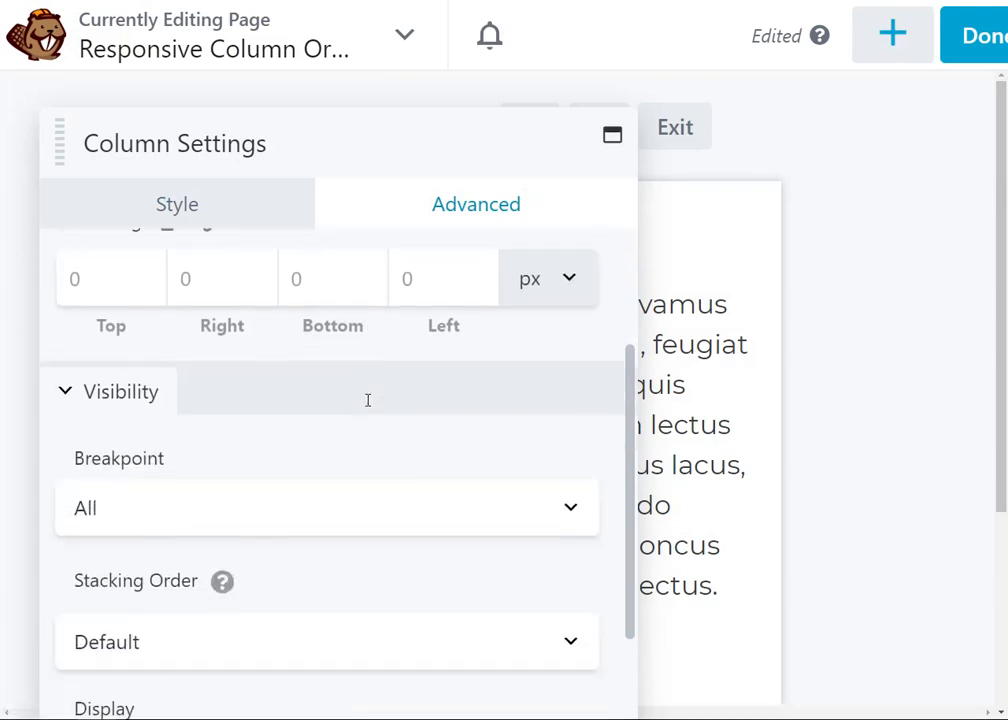
pyautogui.scroll(-5, 370, 412)
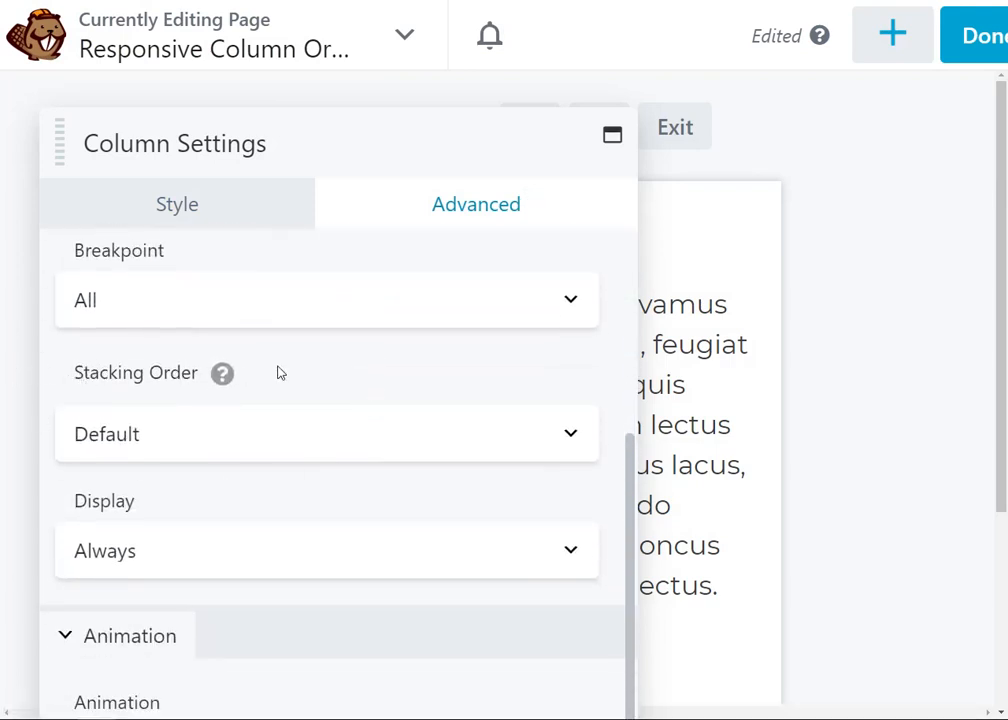
pyautogui.click(360, 434)
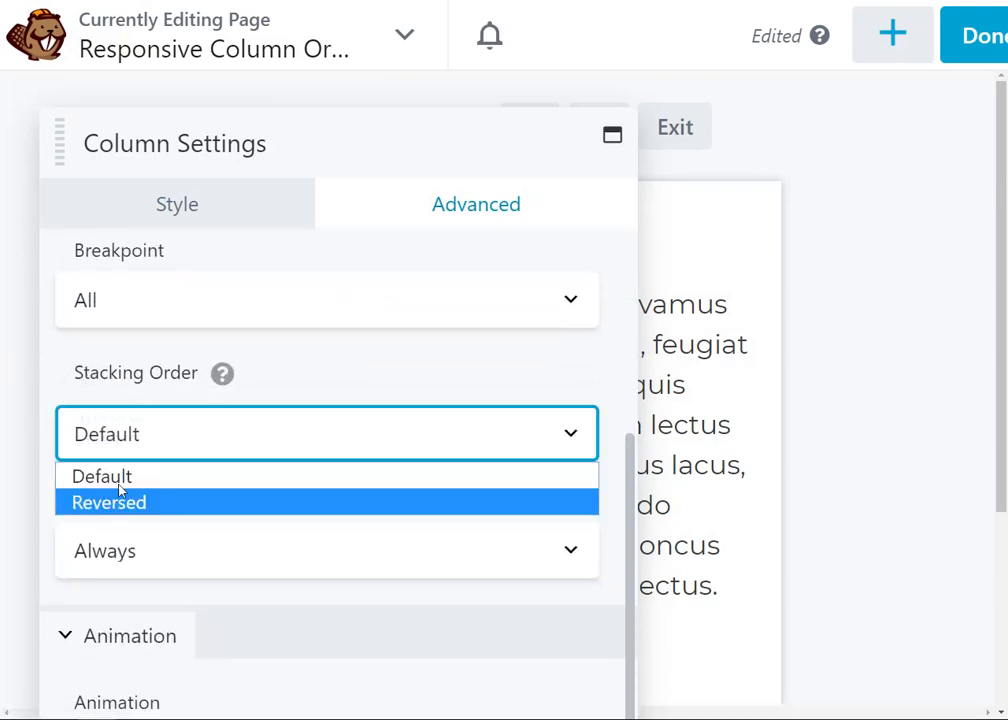
pyautogui.click(128, 505)
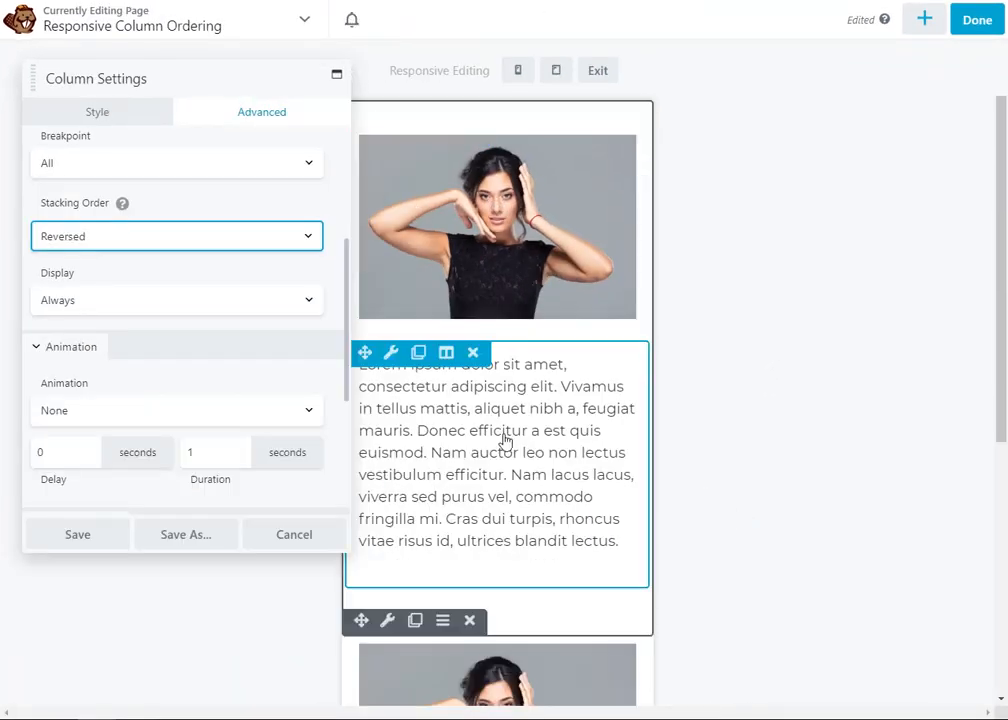
# Save the column settings and preview the layout at medium-device width.
pyautogui.click(77, 537)
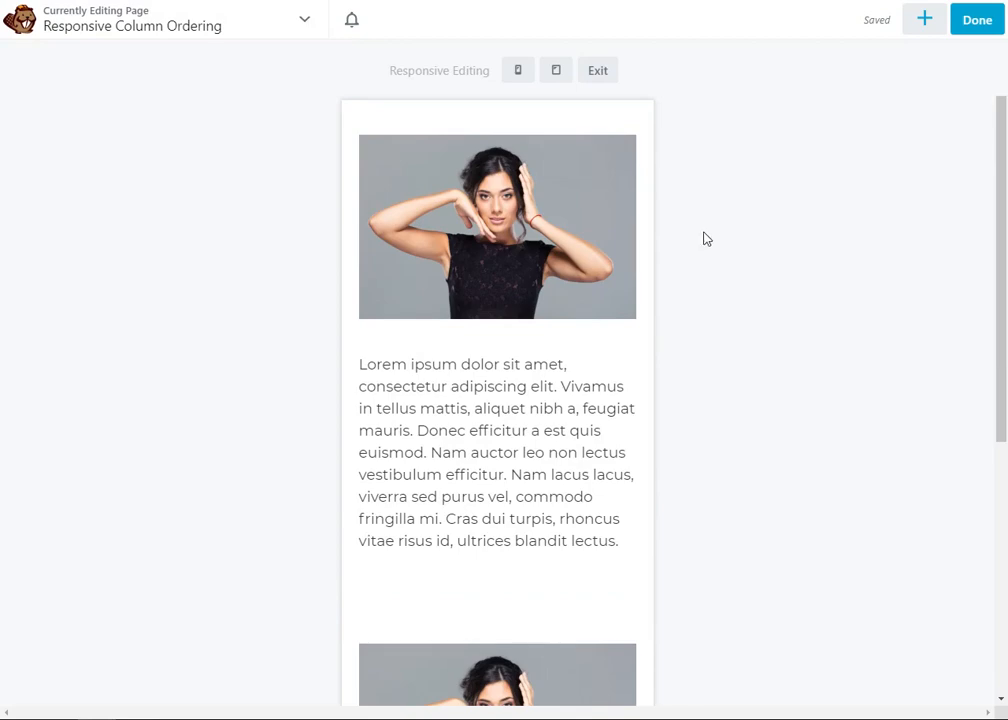
pyautogui.scroll(-5, 574, 488)
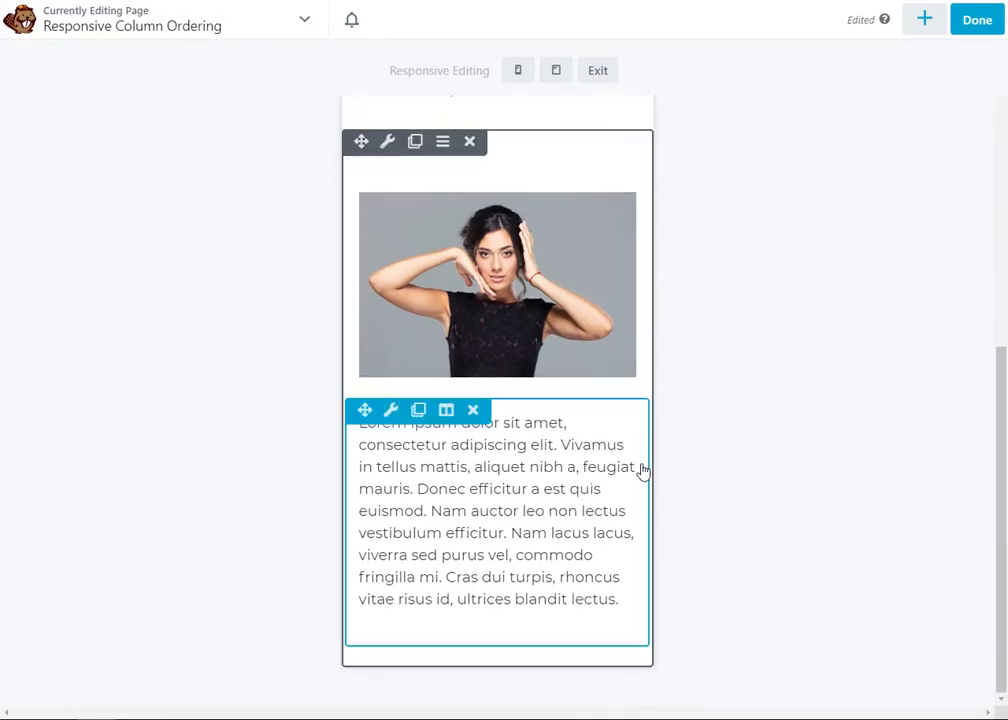
pyautogui.scroll(5, 640, 470)
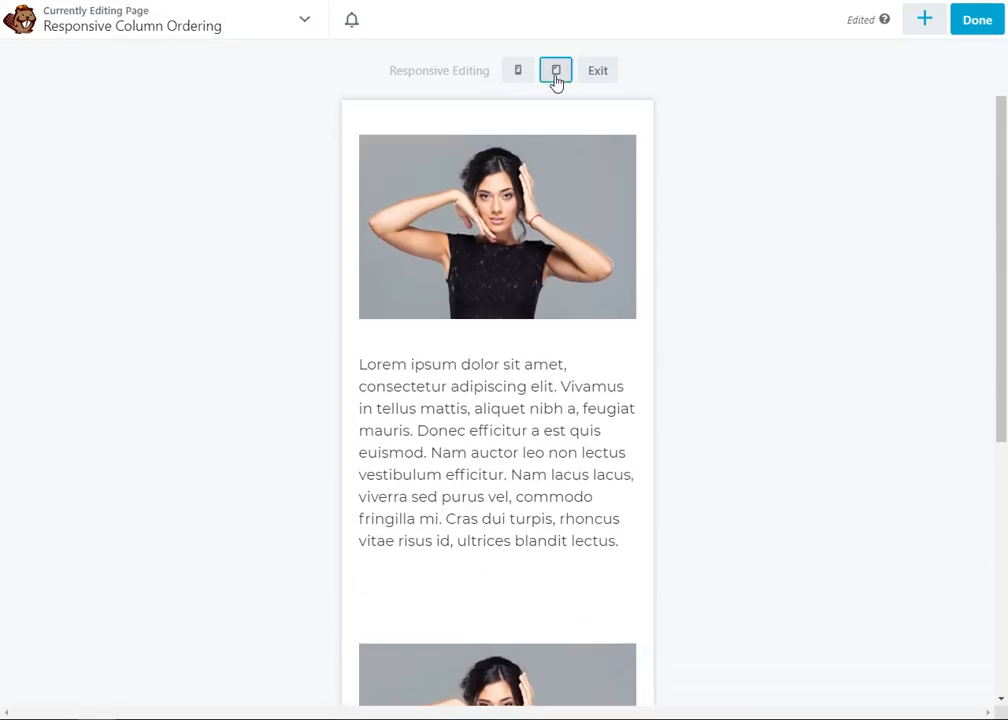
pyautogui.click(556, 72)
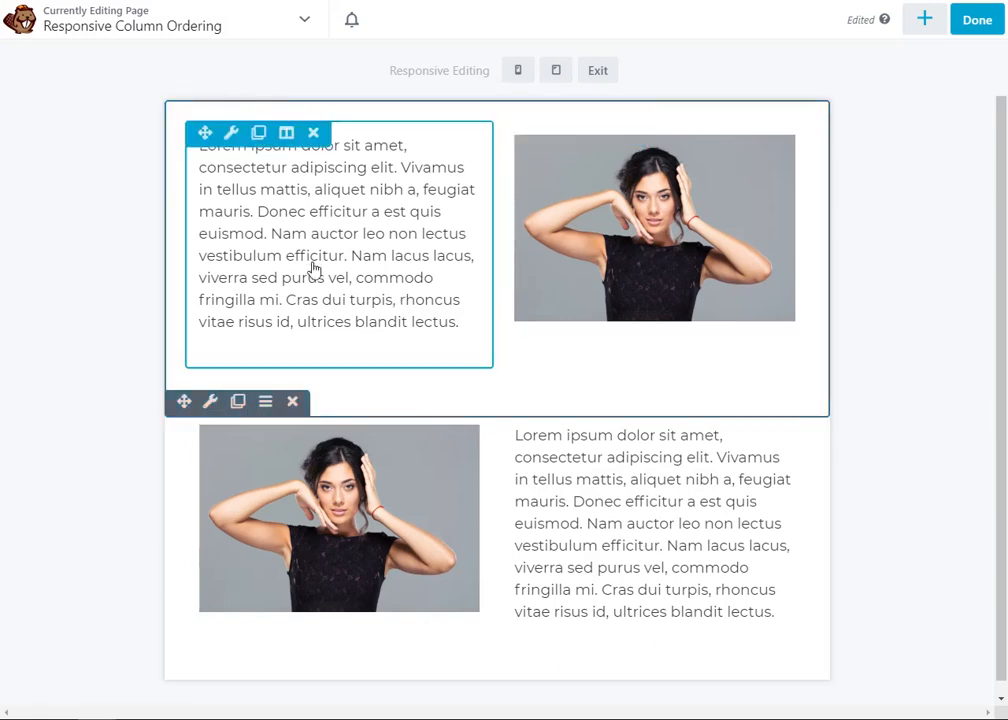